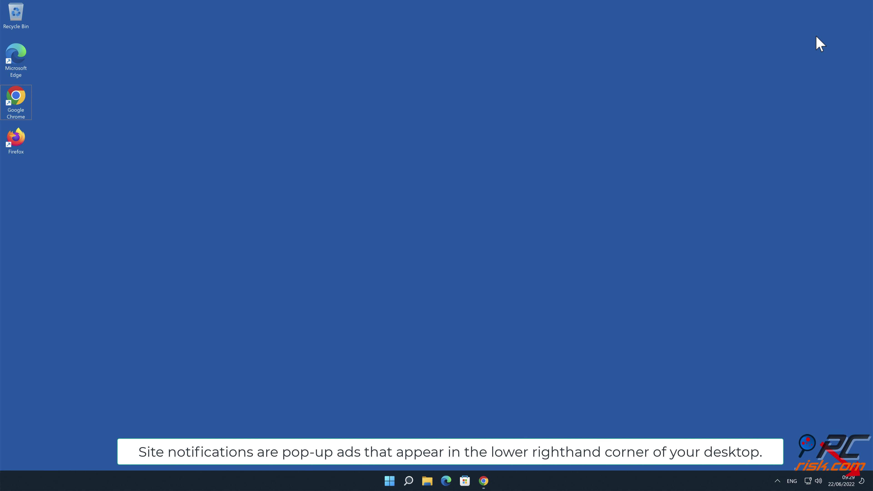
Allow news-juvupo.cc to send notifications in Chrome, then close the browser window
left_click(484, 480)
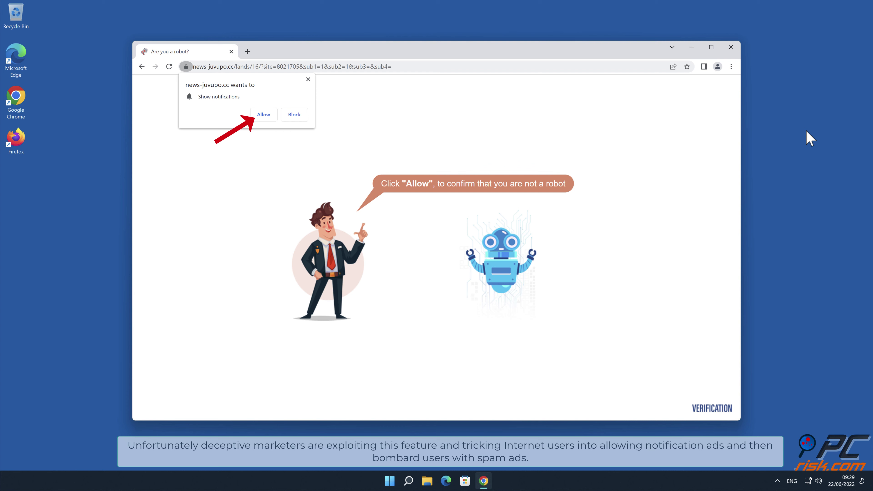
left_click(270, 118)
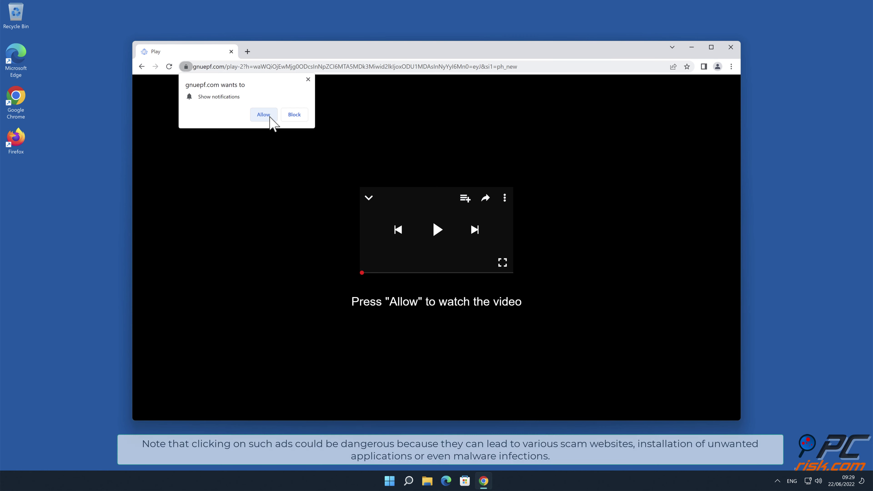
left_click(731, 48)
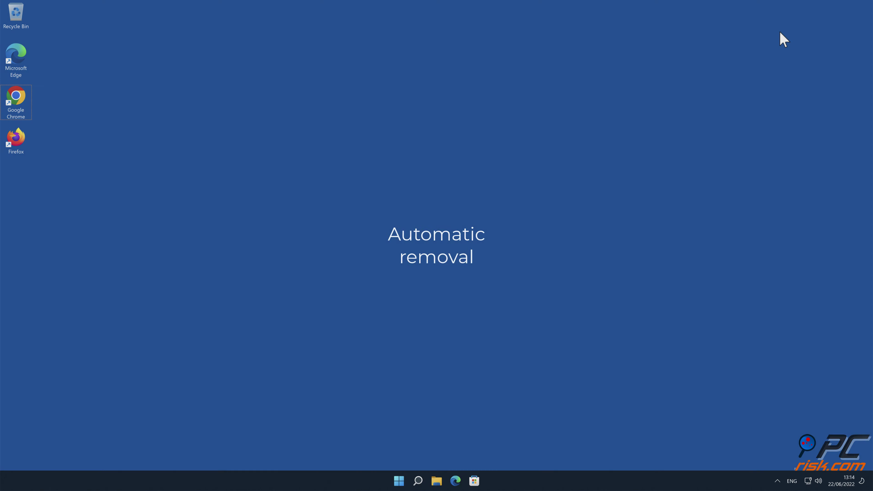
double_click(16, 94)
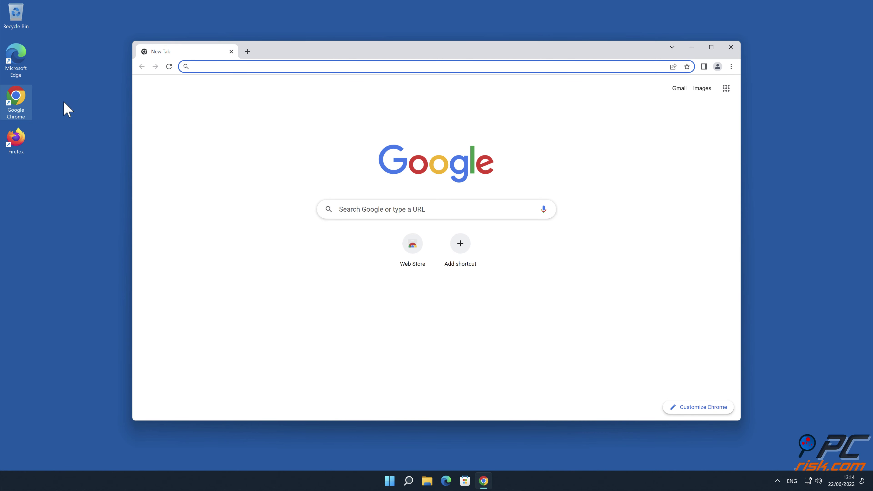
type("www.com")
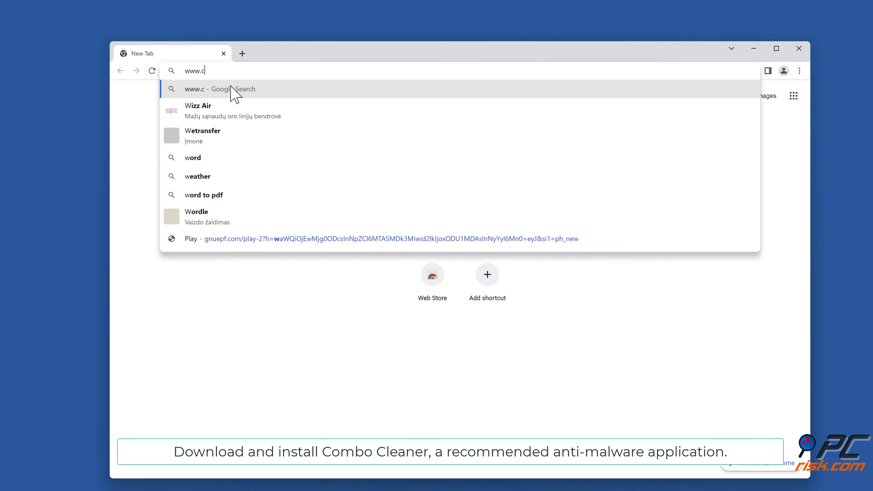
type("bocleaner.c")
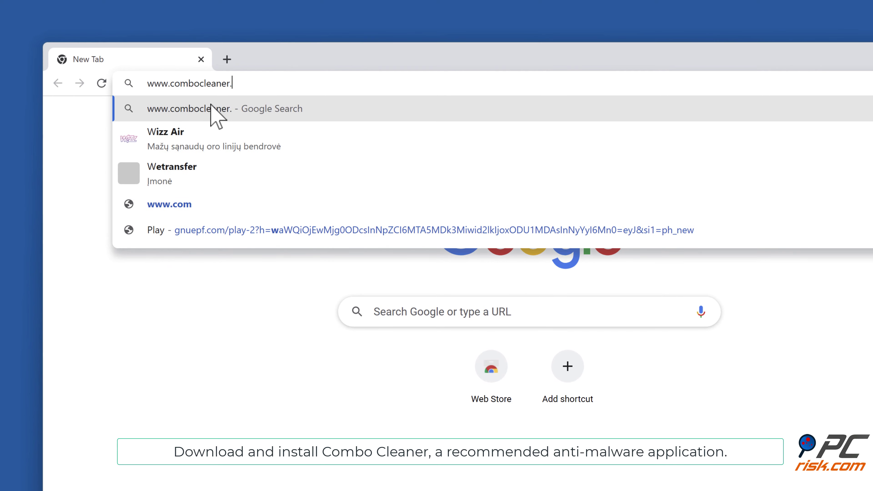
type("om")
key("Return")
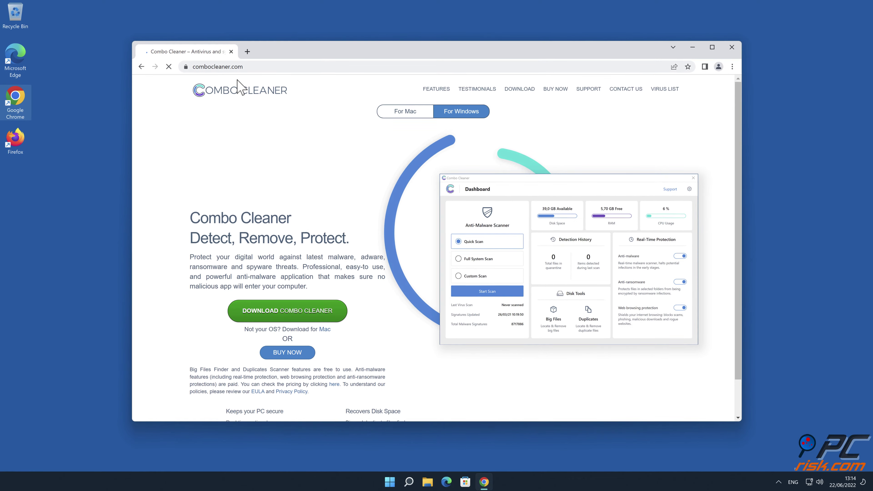
left_click(294, 312)
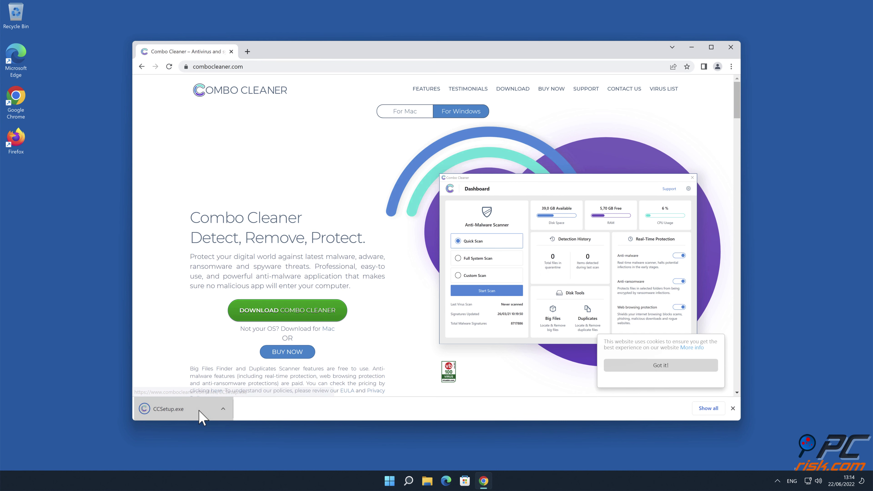
left_click(197, 411)
left_click(400, 311)
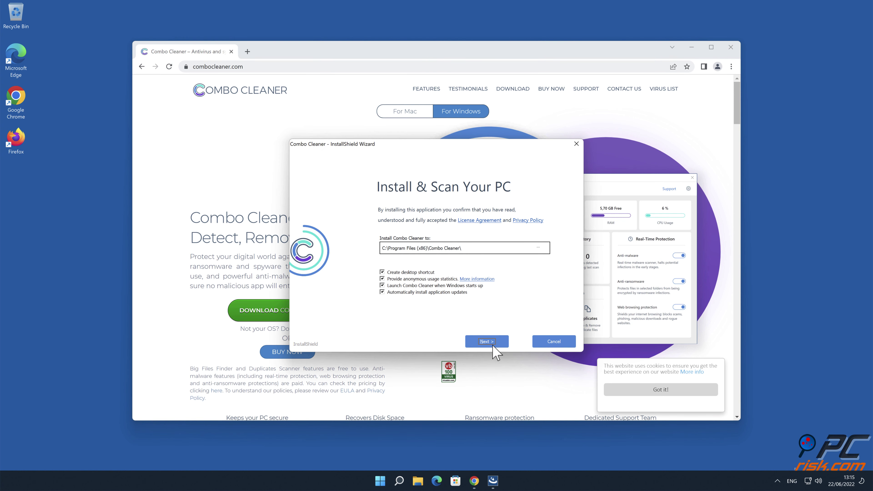
Complete the Combo Cleaner installer with Next and Finish to launch Combo Cleaner
left_click(492, 345)
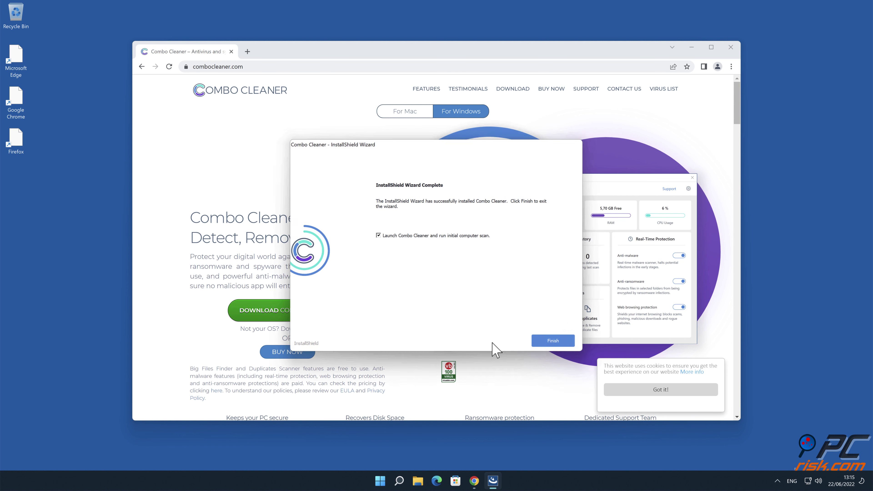
left_click(562, 340)
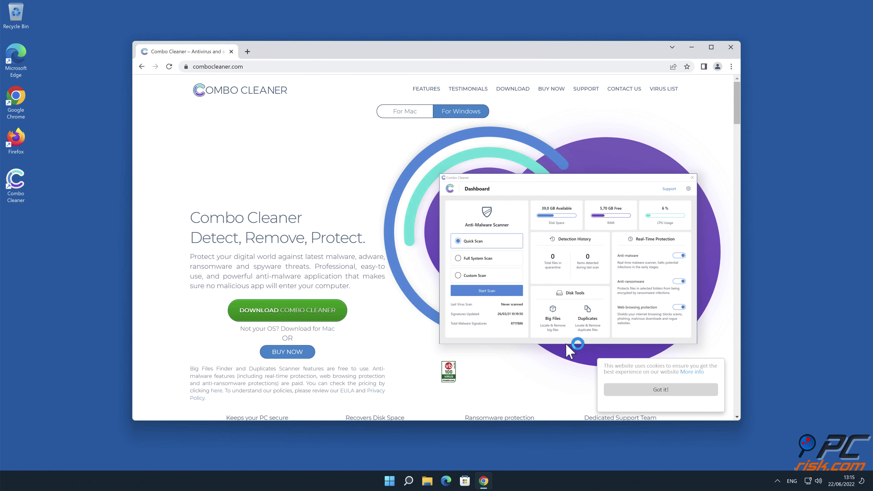
Close the browser, quarantine the news-juvupo.cc Ads threat and dismiss the scan summary
left_click(730, 47)
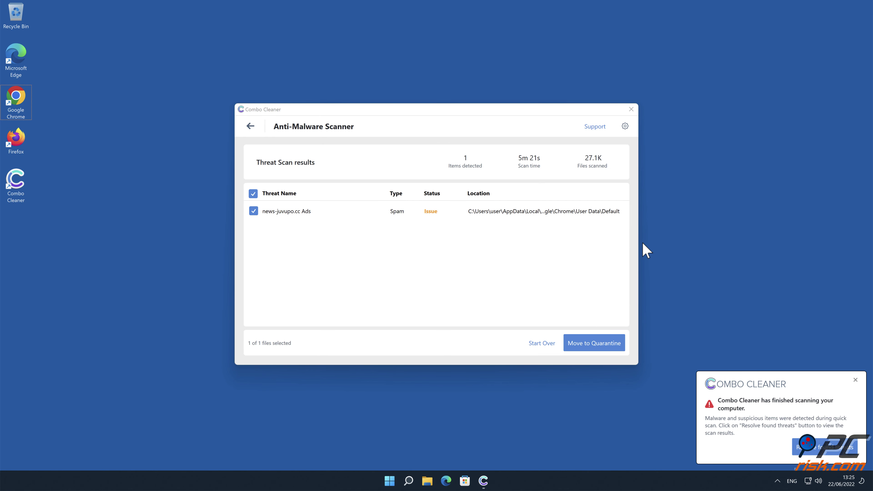
left_click(588, 349)
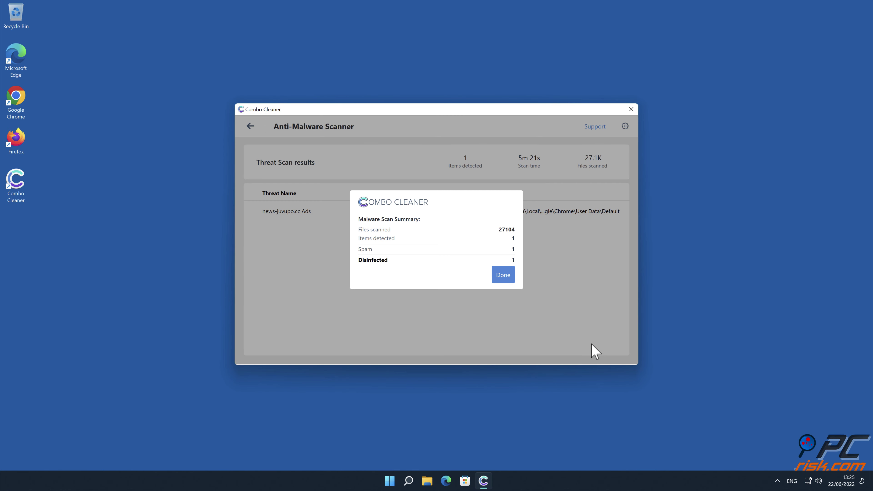
left_click(504, 276)
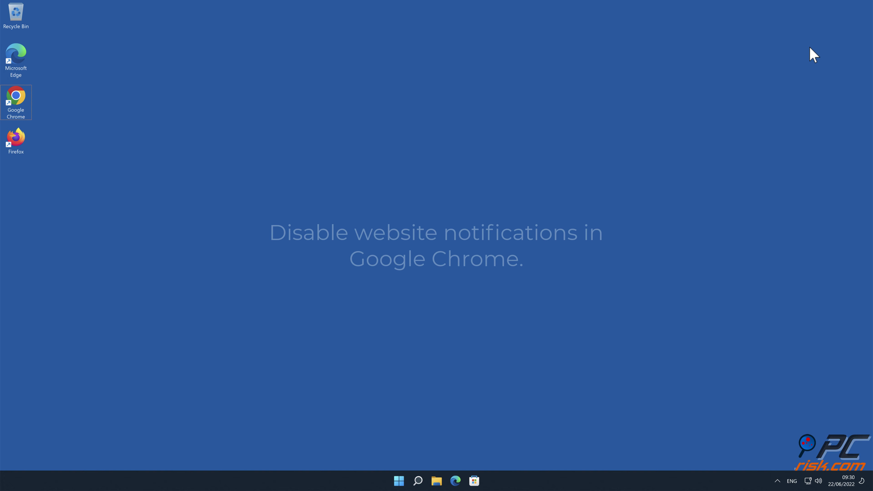
Go to Chrome's Settings > Privacy and security > Site Settings > Notifications page
double_click(25, 96)
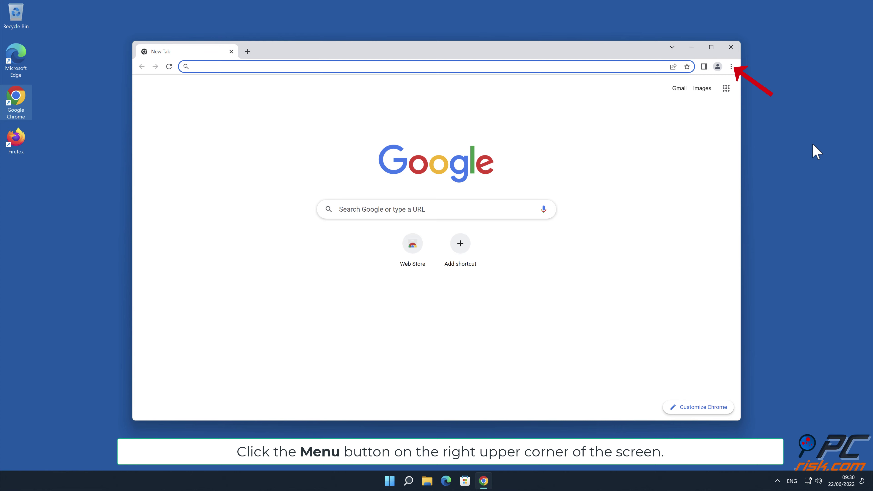
left_click(731, 67)
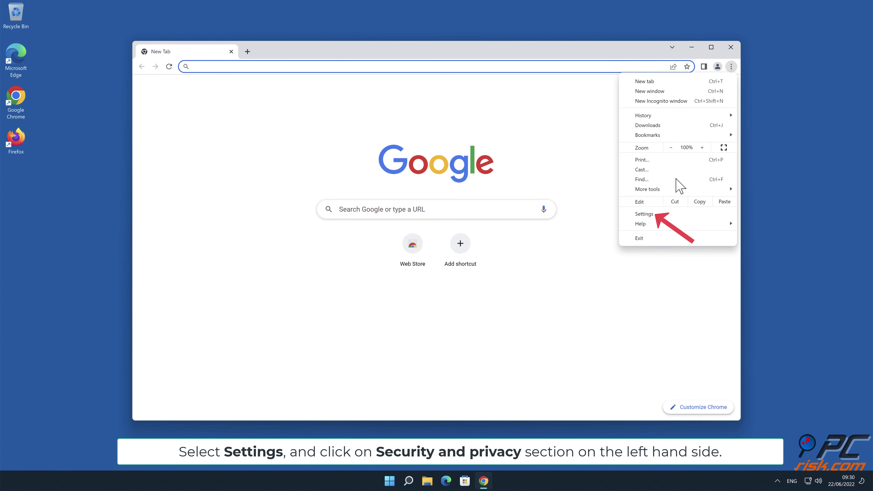
left_click(666, 213)
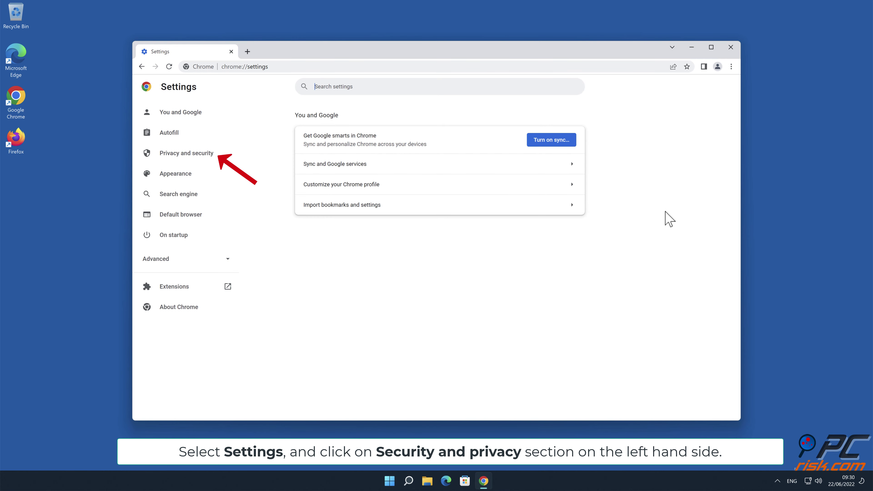
left_click(199, 154)
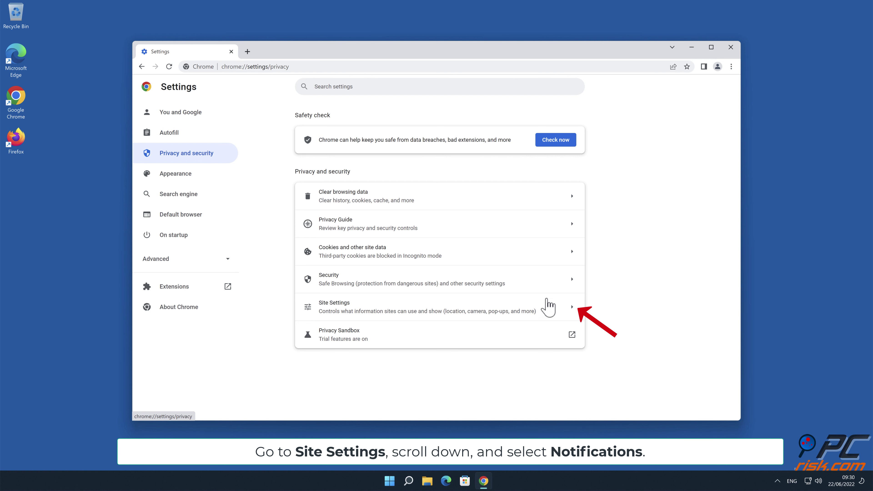
left_click(571, 313)
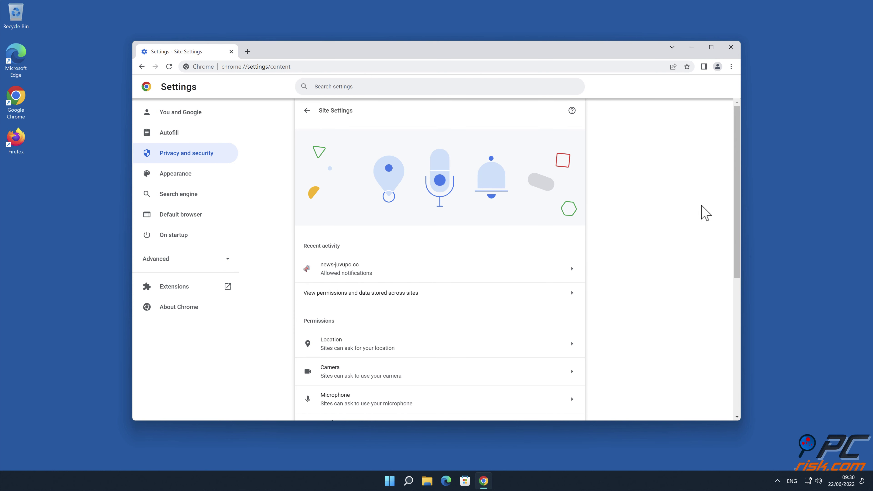
left_click_drag(735, 188, 738, 274)
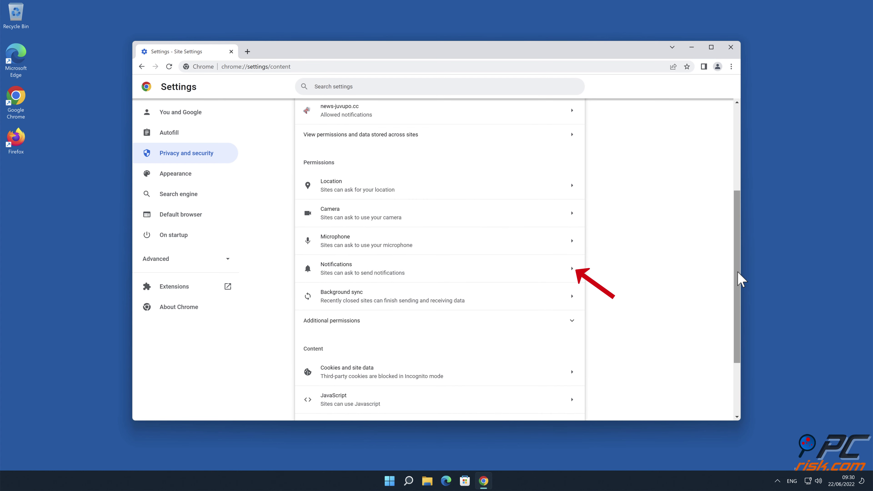
left_click(575, 271)
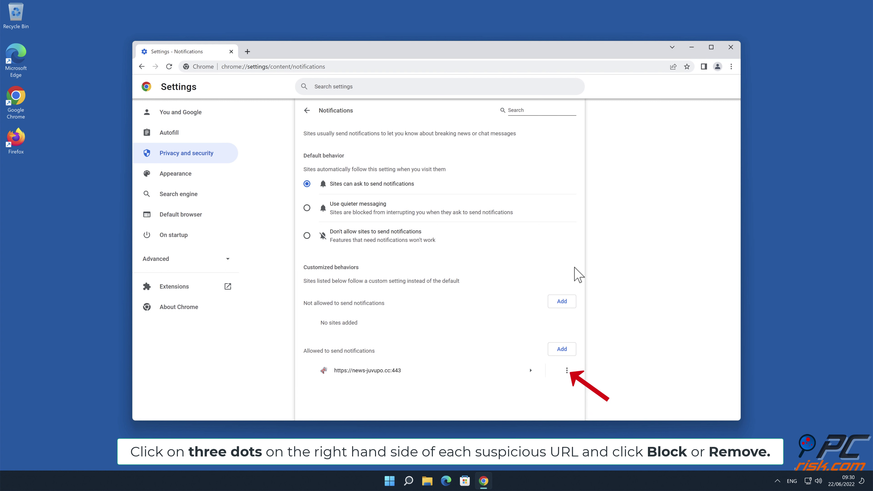
left_click(567, 371)
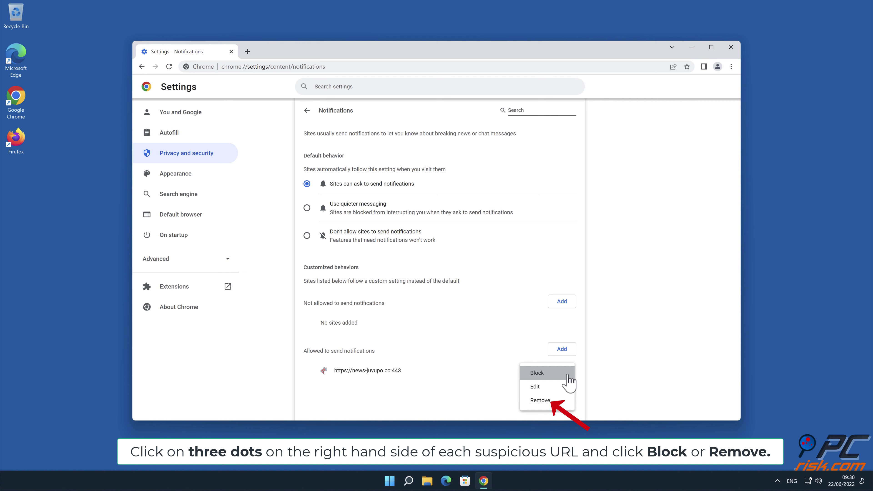
left_click(552, 400)
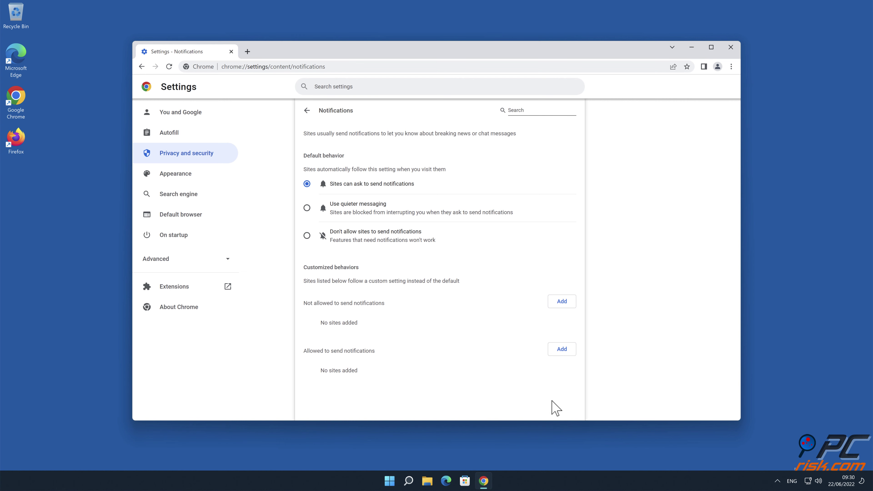
left_click(730, 50)
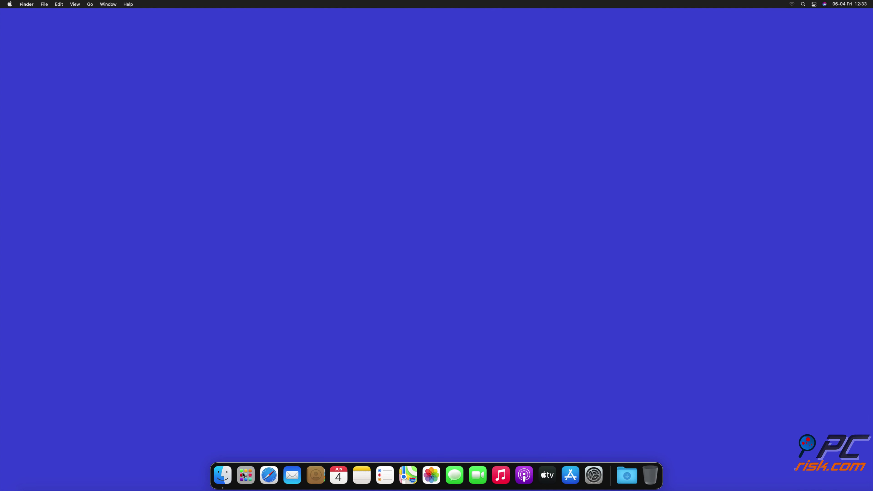
Launch Safari and show the Notifications list under Settings > Websites
left_click(264, 479)
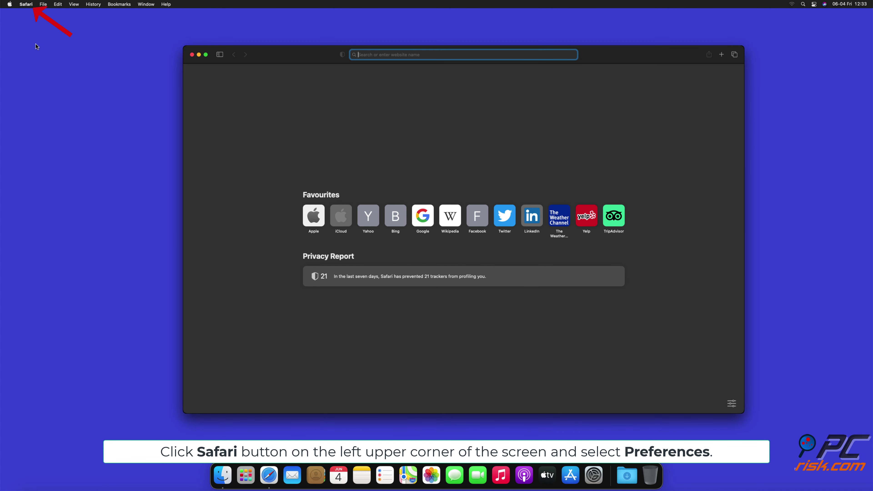
left_click(27, 5)
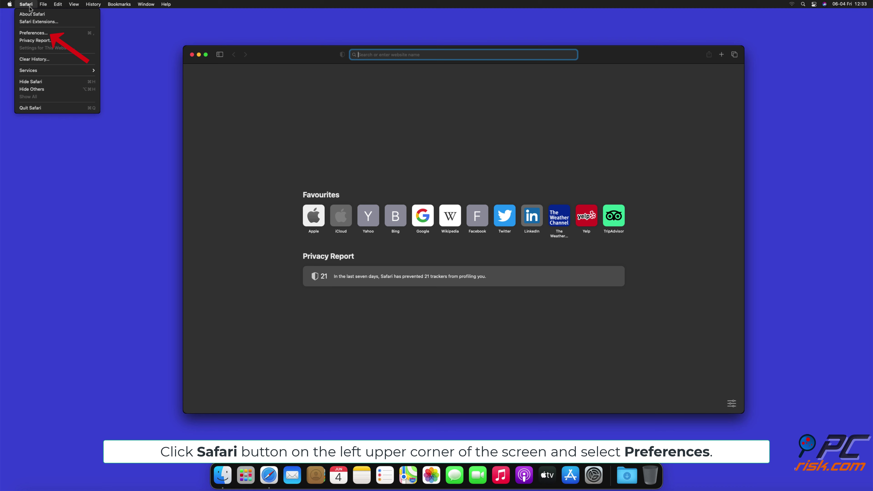
left_click(43, 33)
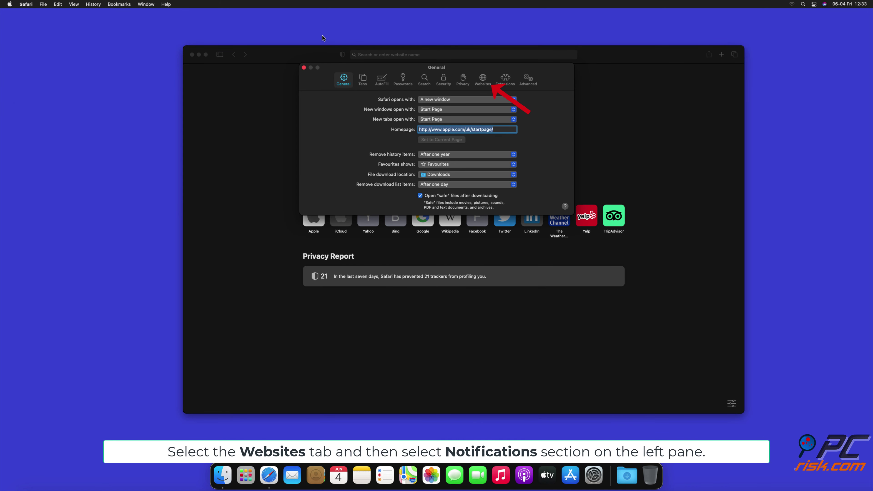
left_click(482, 80)
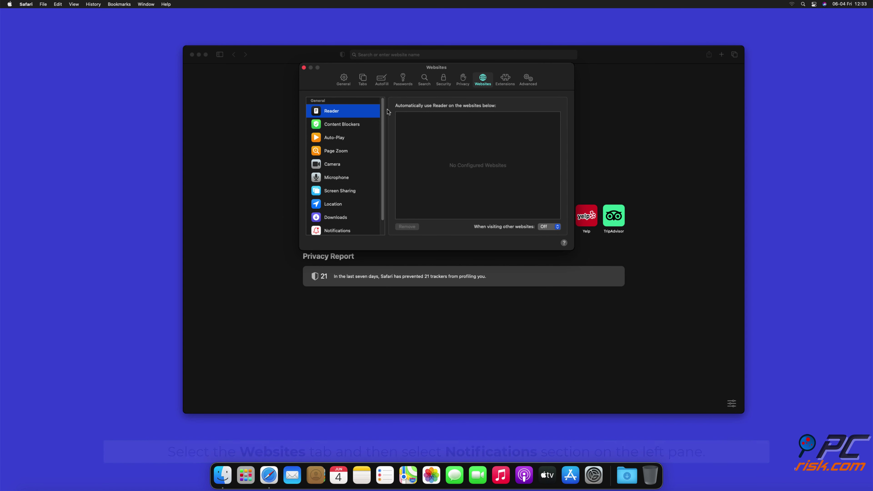
left_click_drag(383, 110, 383, 138)
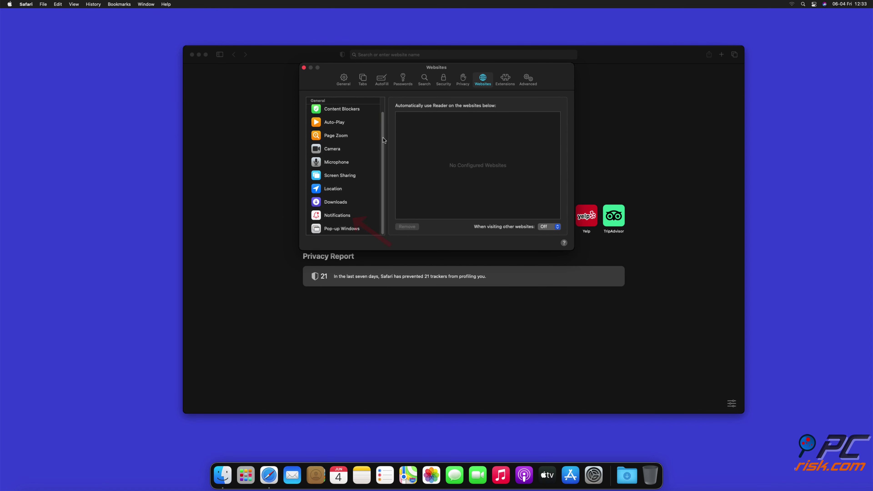
left_click(337, 216)
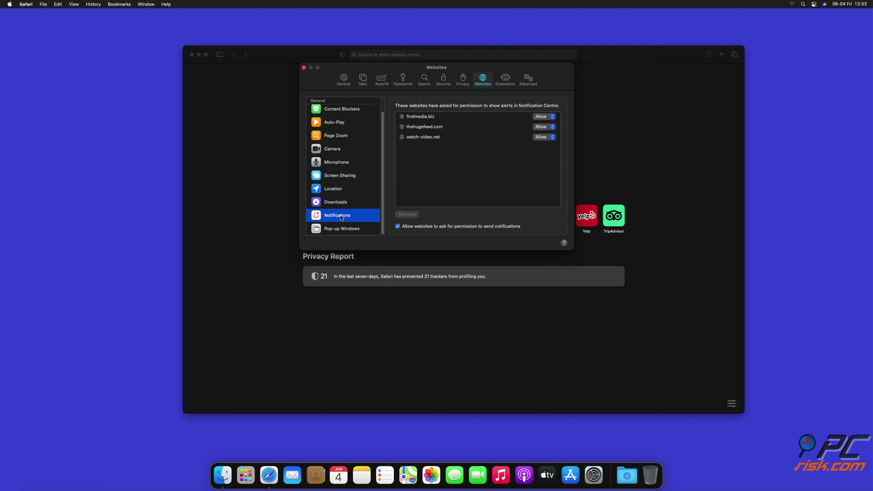
Set findmedia.biz, thehugefeed.com and watch-video.net to Deny, then close the preferences window
left_click(552, 117)
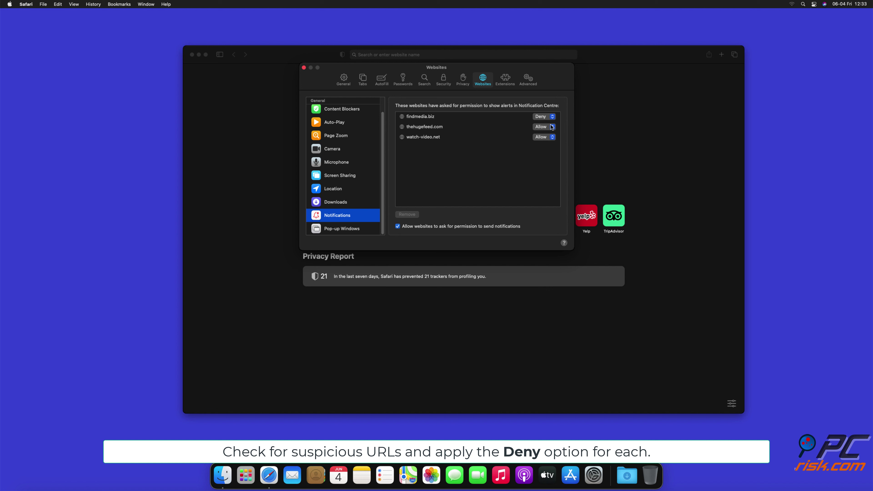
left_click(551, 127)
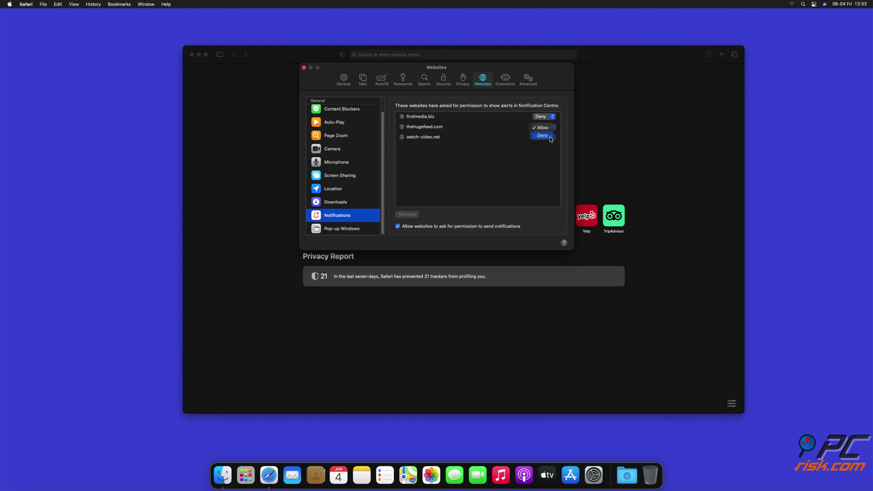
left_click(549, 137)
left_click(549, 137)
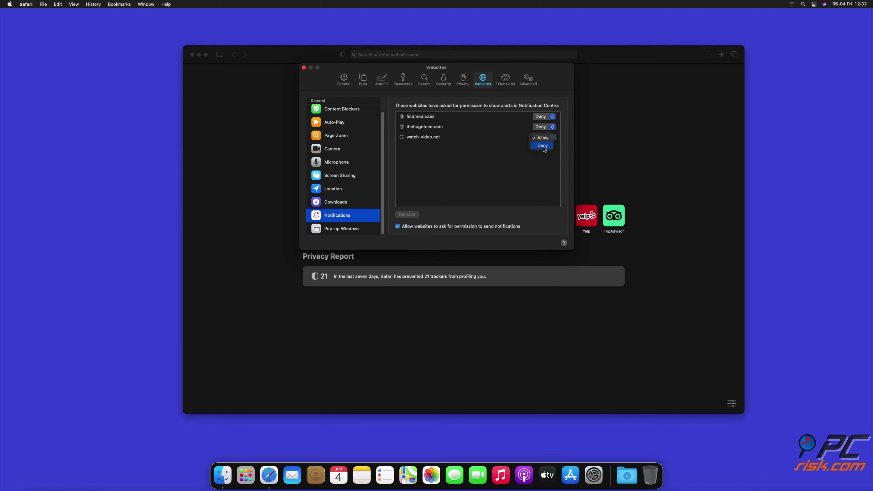
left_click(544, 147)
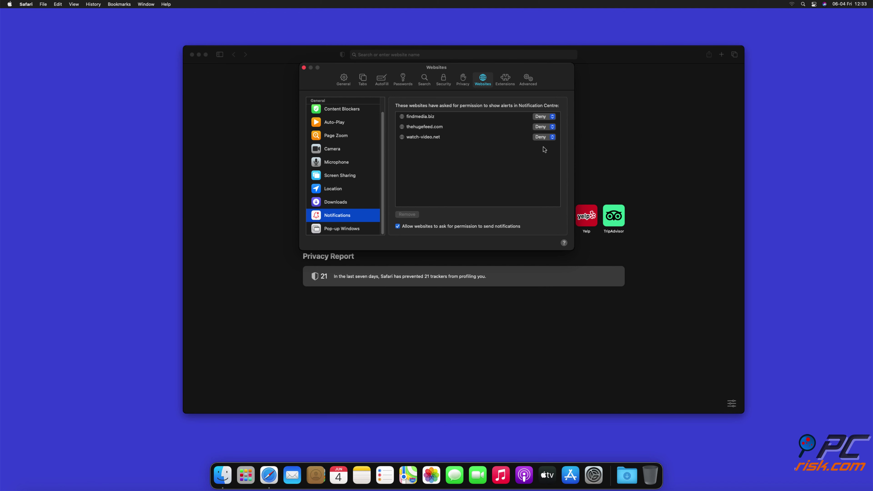
left_click(304, 68)
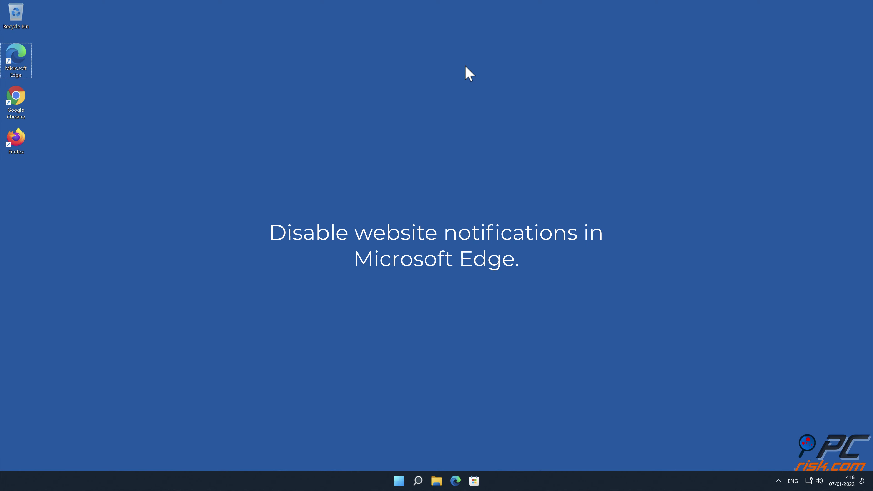
Launch Edge from the desktop and go to Settings through the three-dots menu
double_click(20, 60)
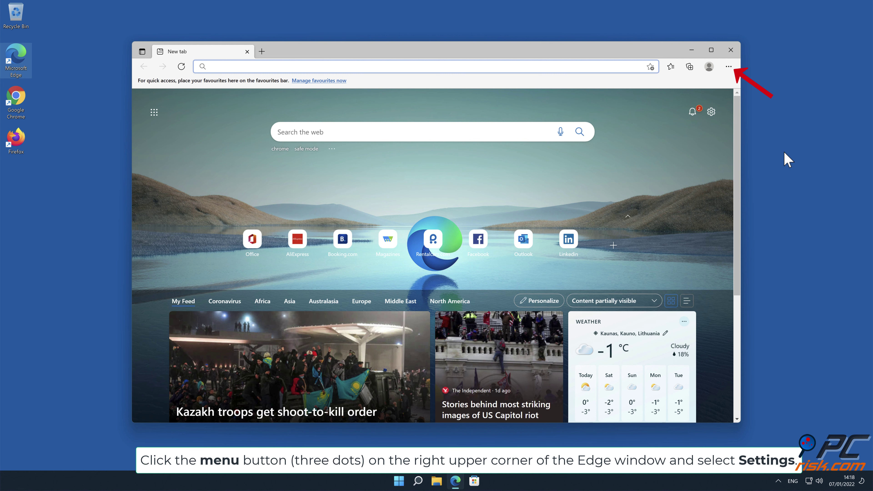
left_click(729, 66)
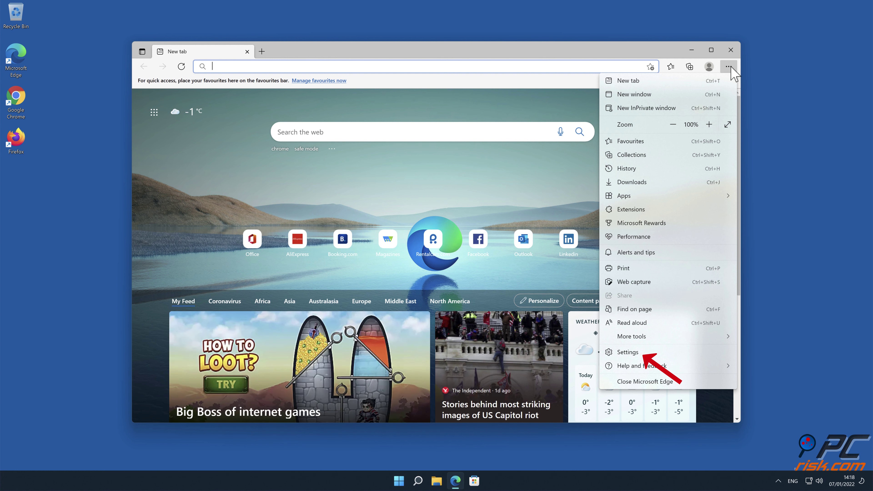
left_click(651, 353)
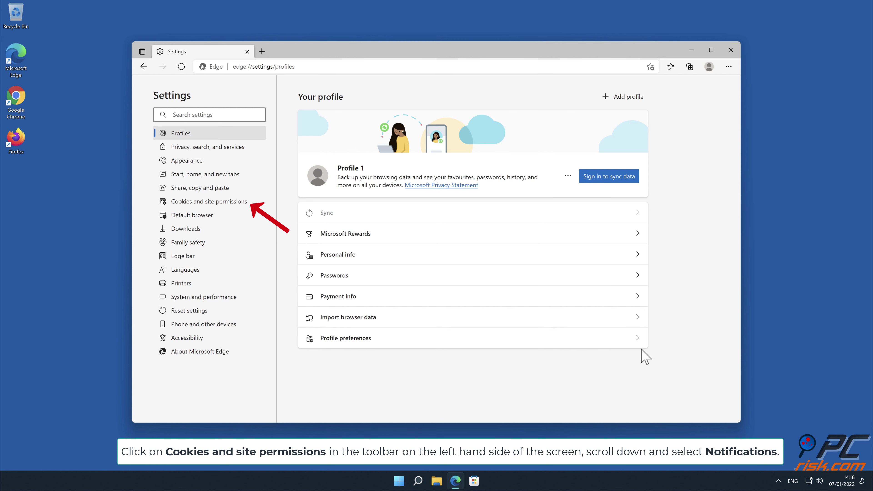
Go to Cookies and site permissions > Notifications to see the three allowed sites
left_click(240, 206)
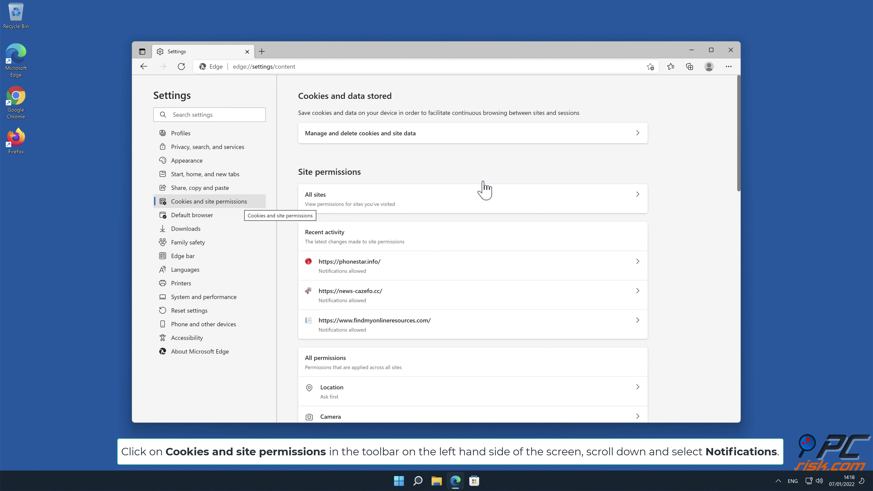
left_click_drag(738, 147, 741, 227)
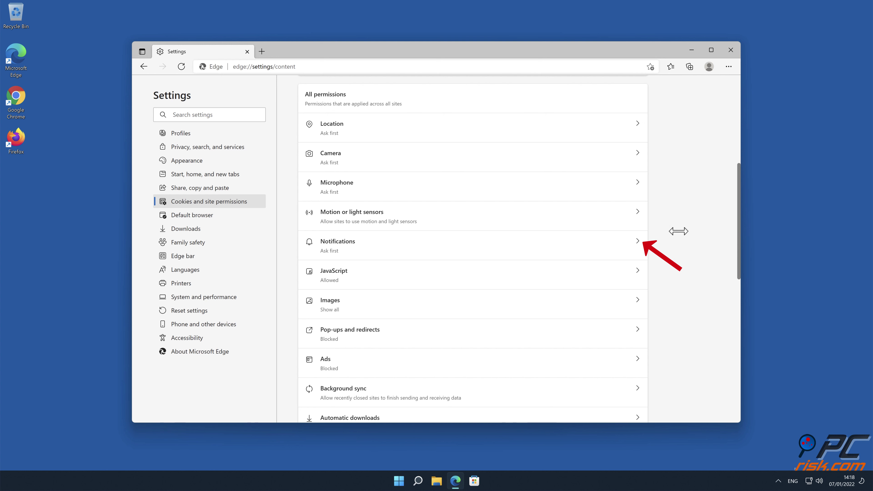
left_click(636, 242)
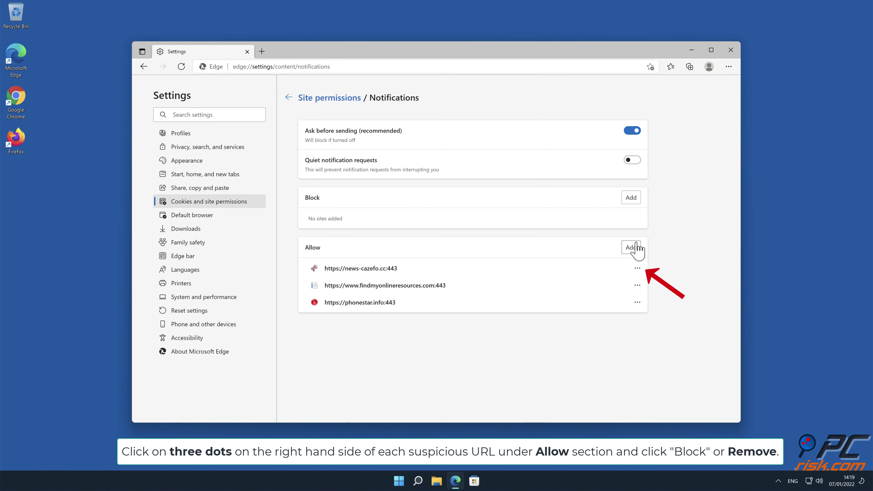
Remove news-cazefo.cc, findmyonlineresources.com and phonestar.info from allowed notifications, then close Edge
left_click(638, 268)
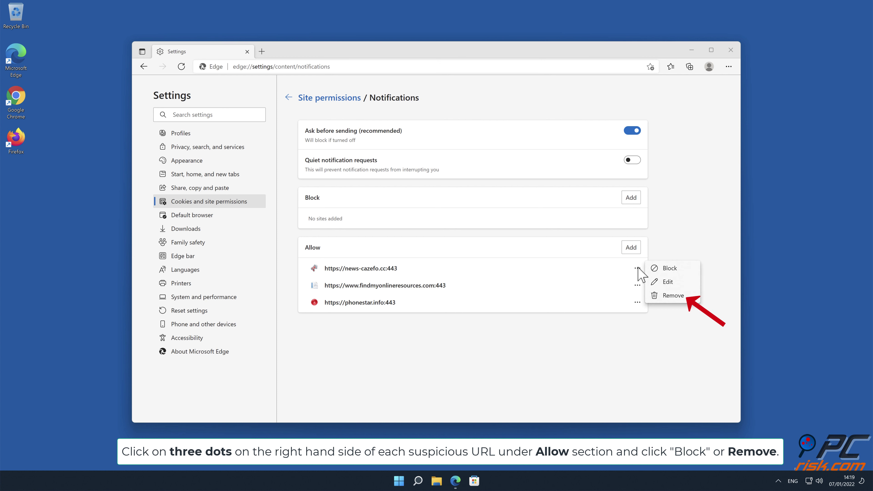
left_click(674, 297)
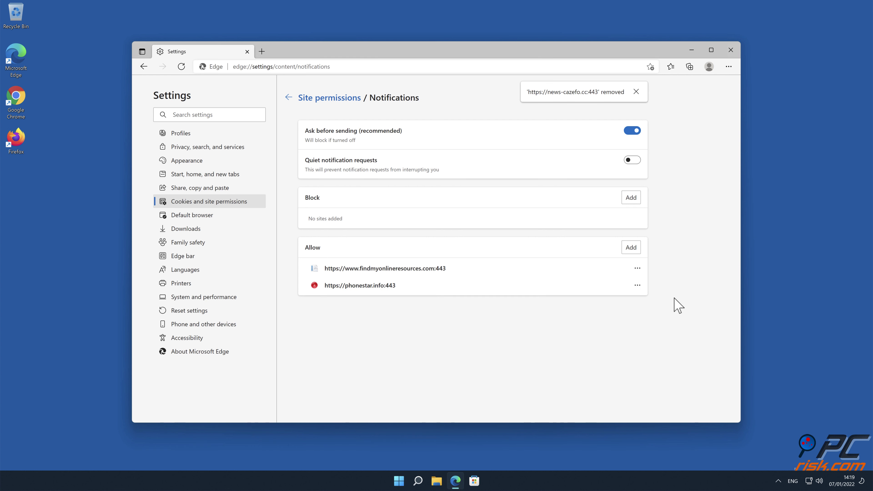
left_click(638, 268)
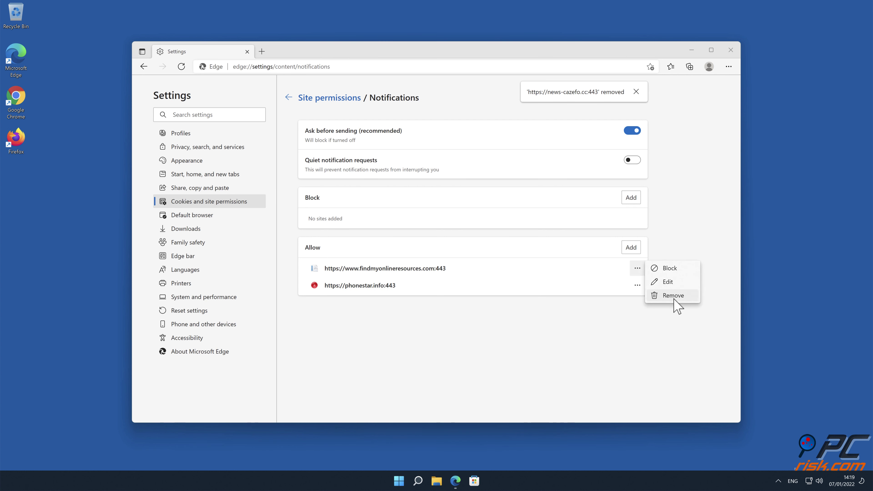
left_click(672, 296)
left_click(637, 269)
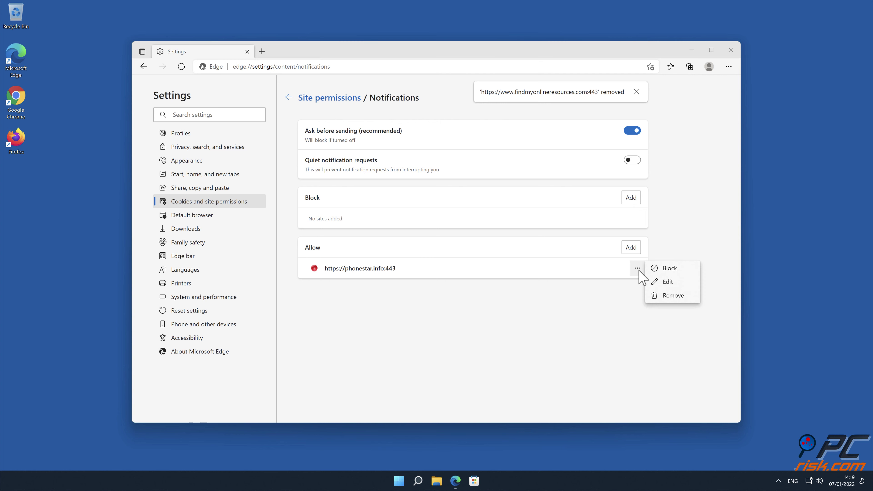
left_click(670, 300)
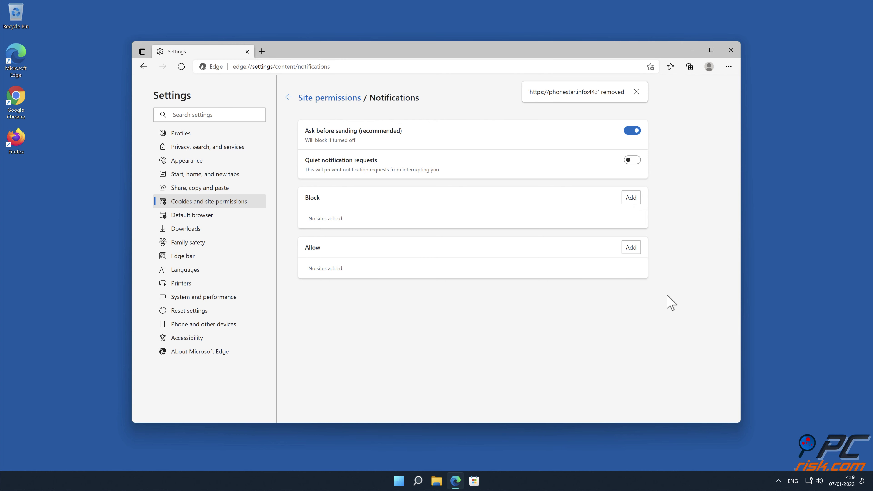
left_click(731, 49)
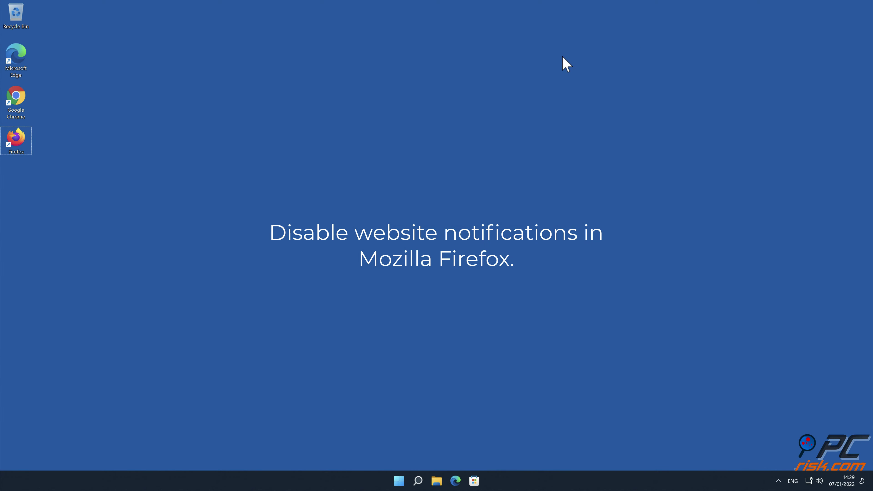
Launch Firefox from the desktop and go to its Settings page (about:preferences)
double_click(12, 139)
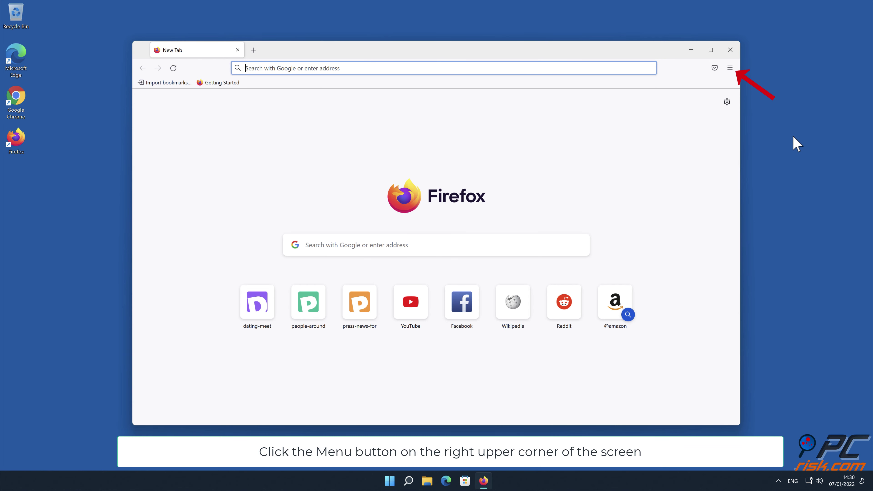
left_click(730, 68)
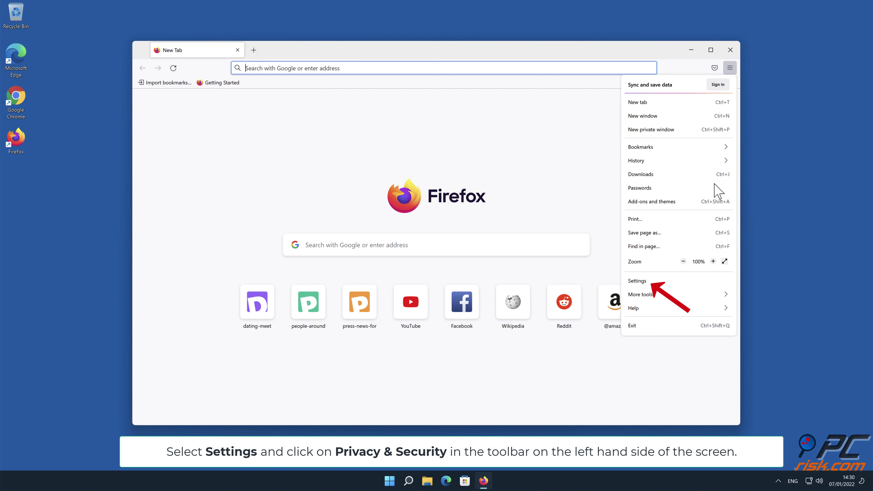
left_click(683, 281)
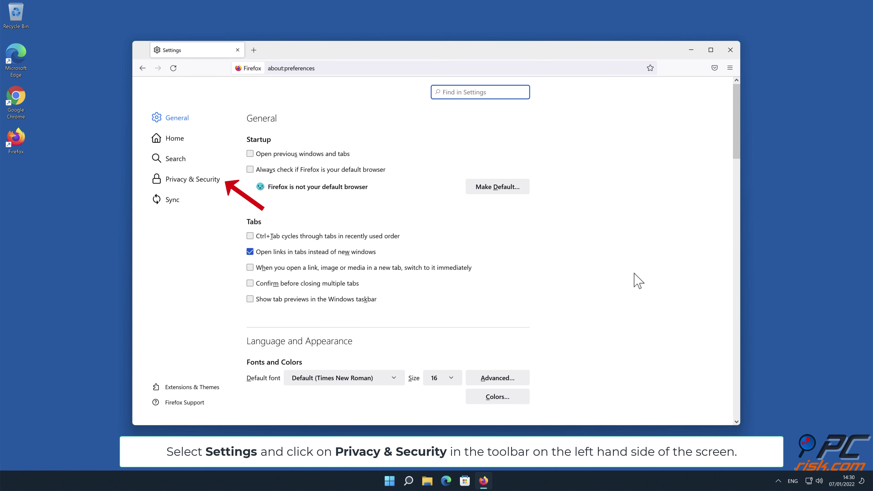
Under Privacy & Security, open the Notifications permissions list showing three allowed sites
left_click(205, 179)
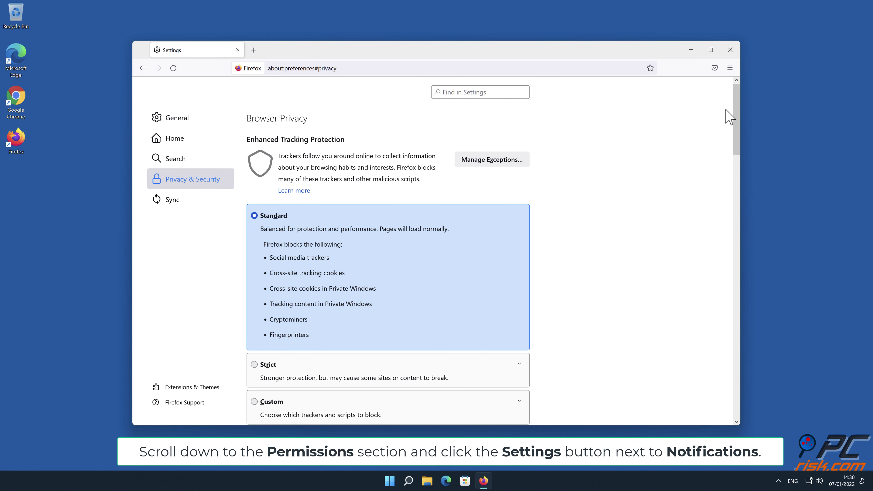
left_click_drag(734, 110, 736, 279)
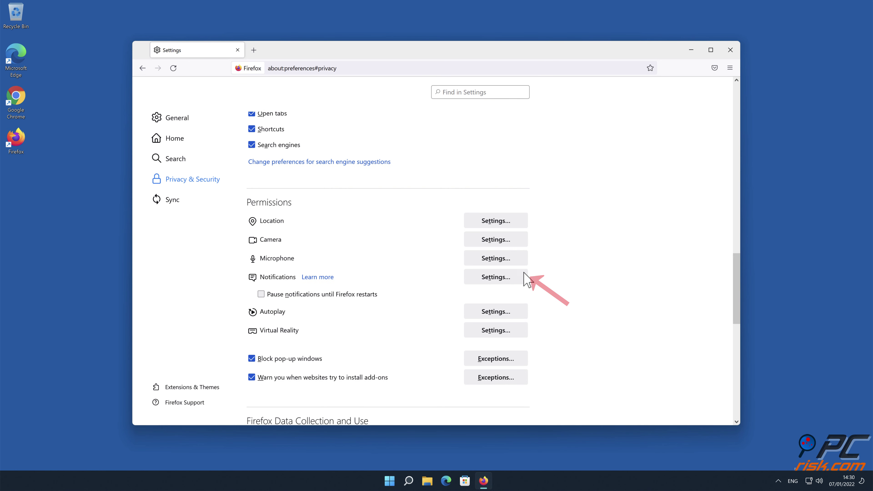
left_click(519, 279)
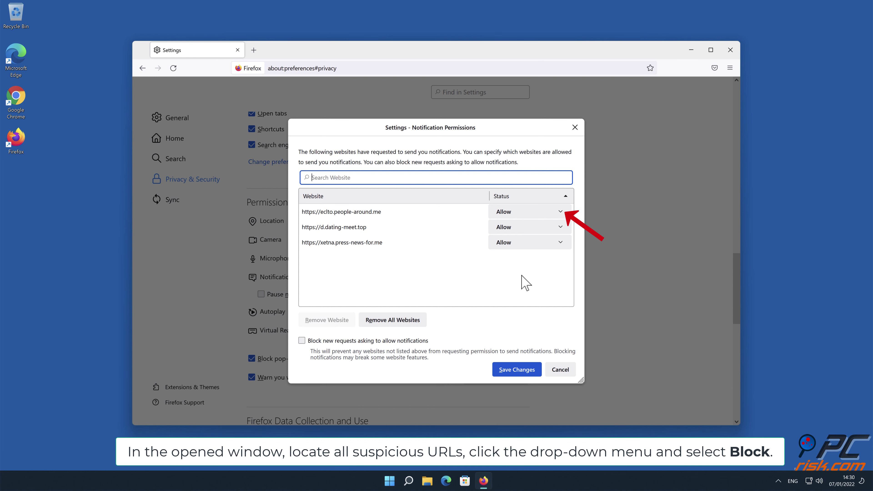
Set eclto.people-around.me, d.dating-meet.top and xetna.press-news-for.me to Block, save changes, and exit Firefox
left_click(559, 212)
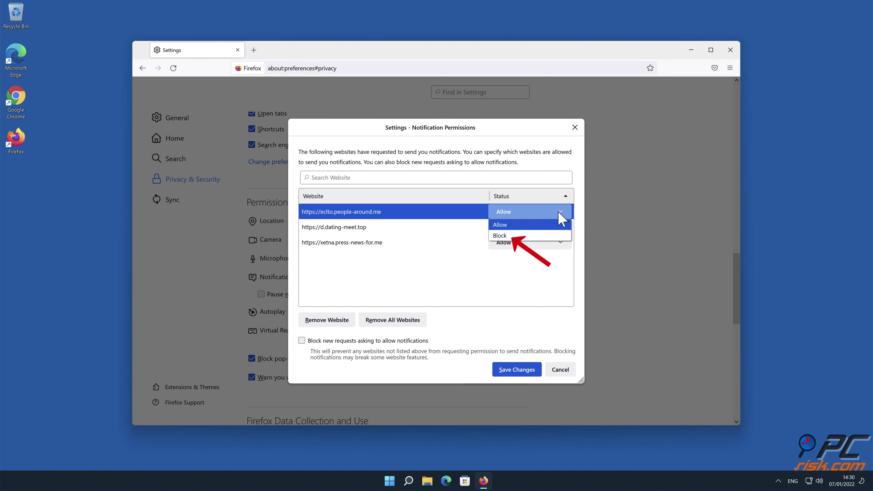
left_click(547, 236)
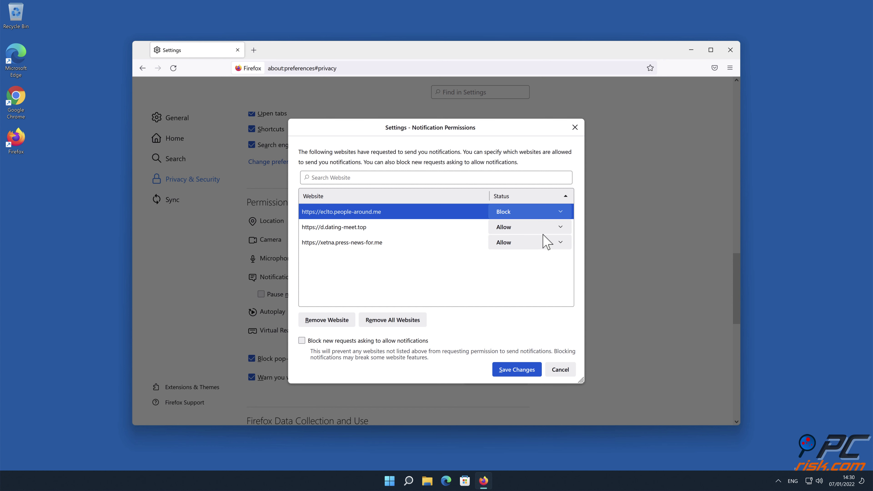
left_click(562, 229)
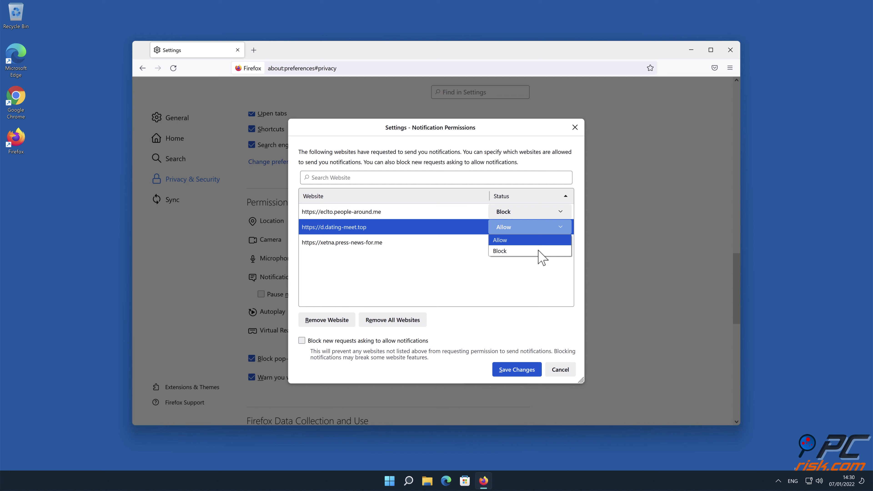
left_click(539, 252)
left_click(561, 243)
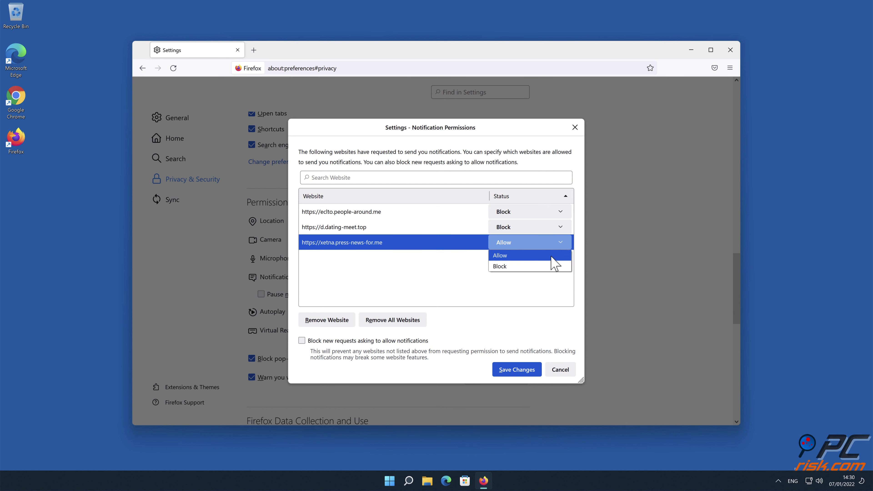
left_click(549, 265)
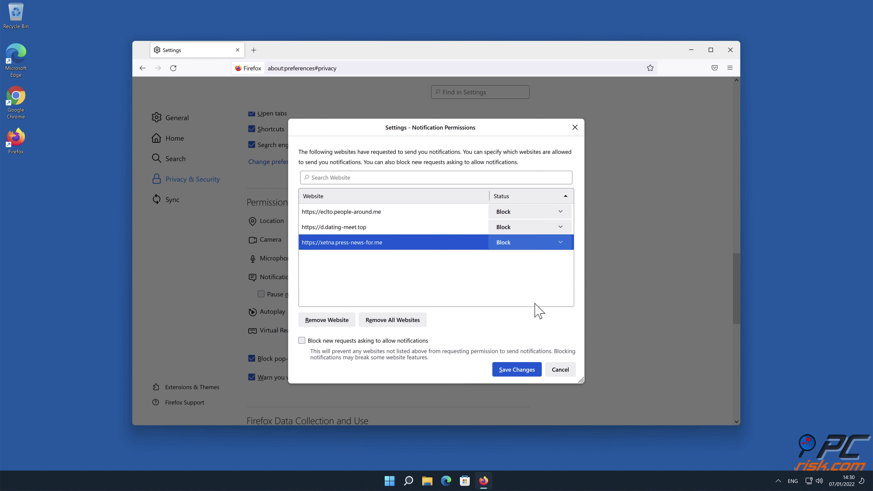
left_click(520, 371)
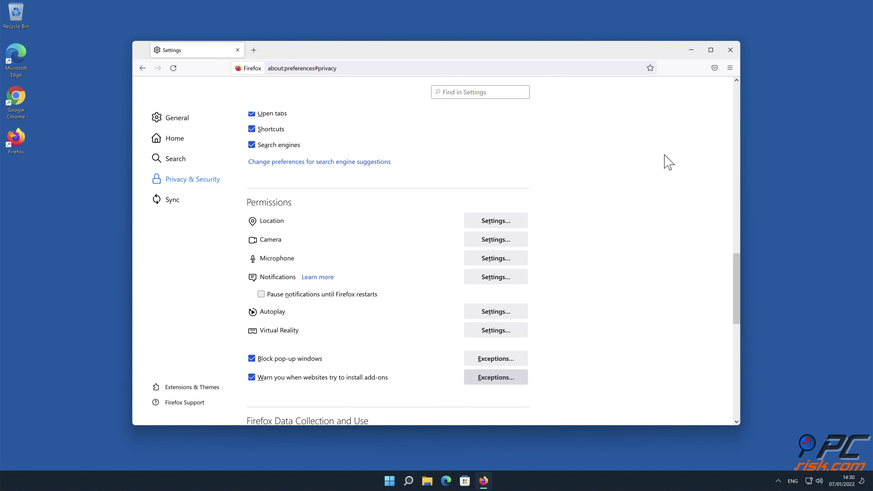
left_click(730, 50)
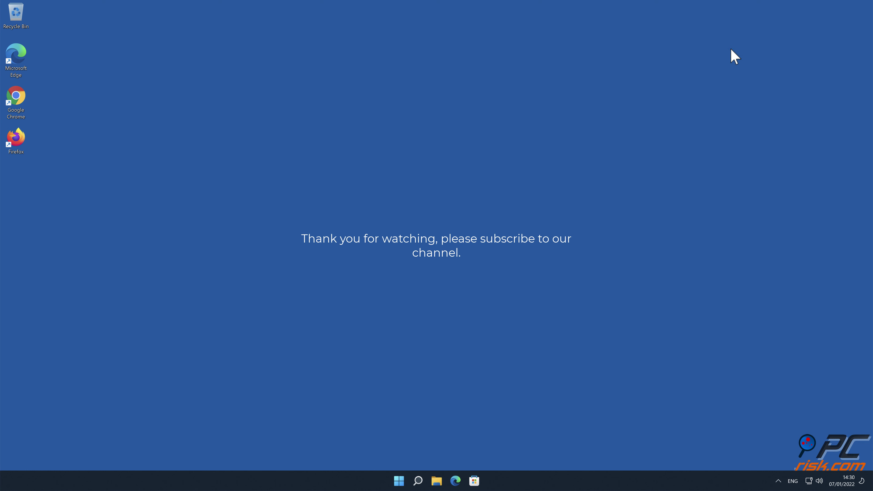